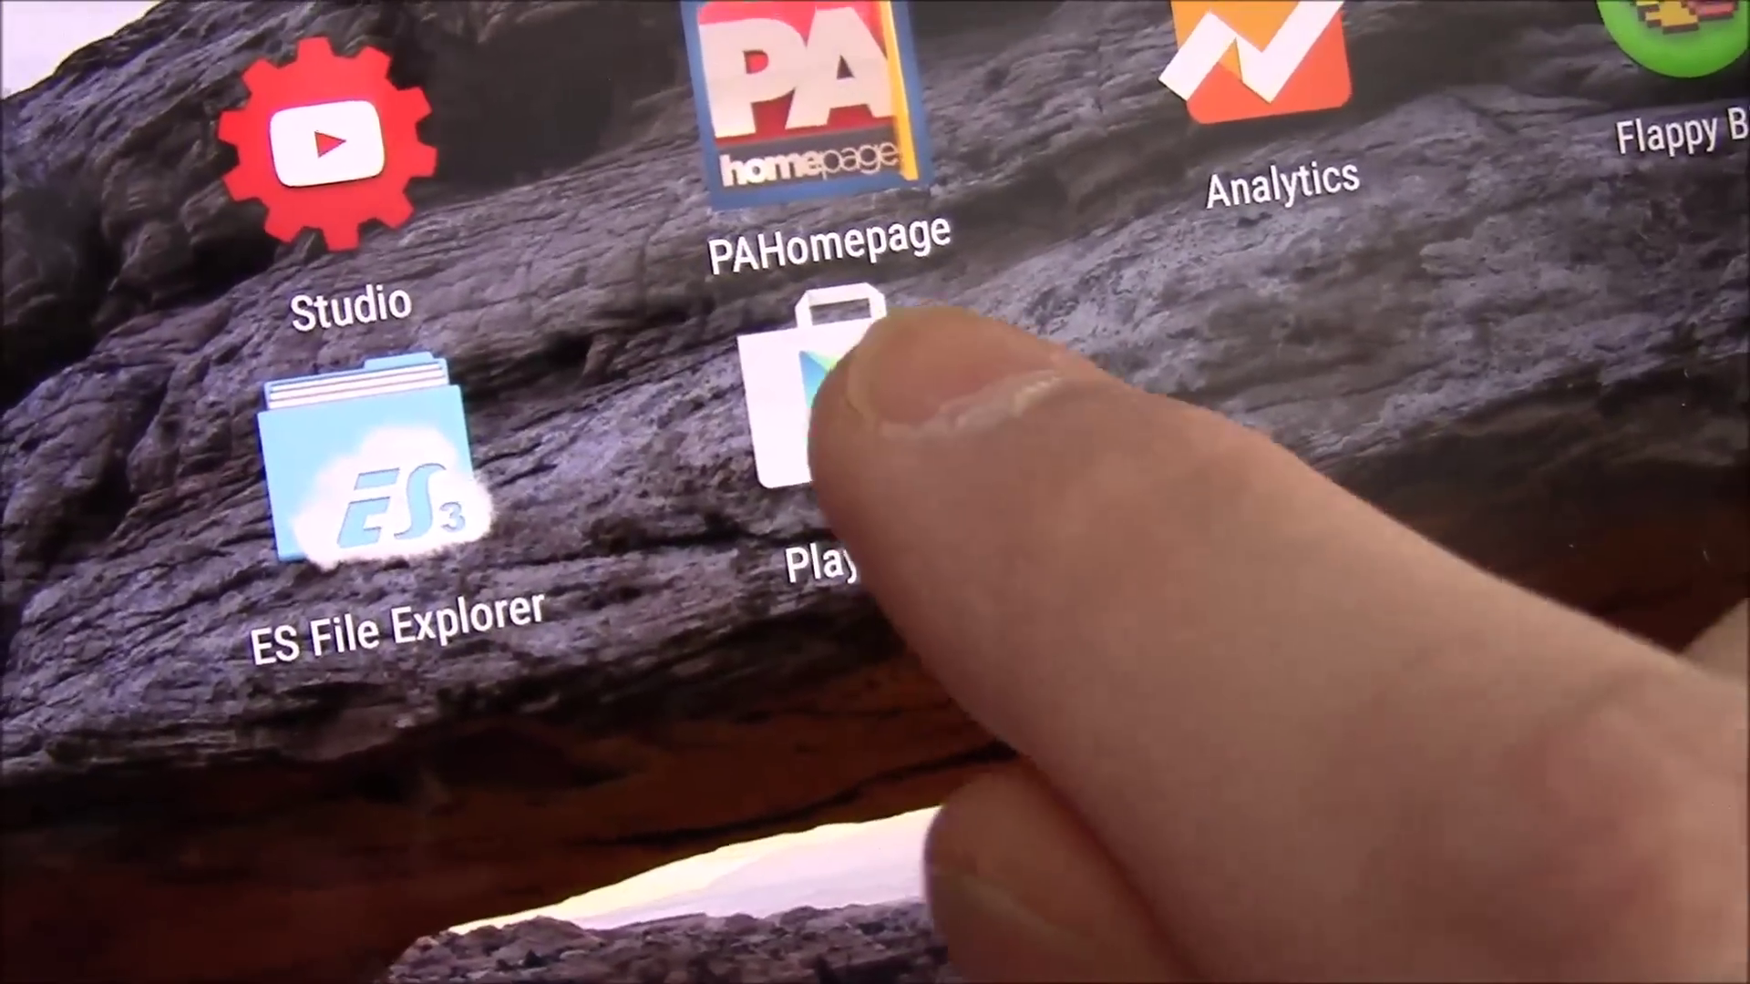
- Show all apps in Play Store My apps and open the ES File Explorer File Manager page
click(813, 390)
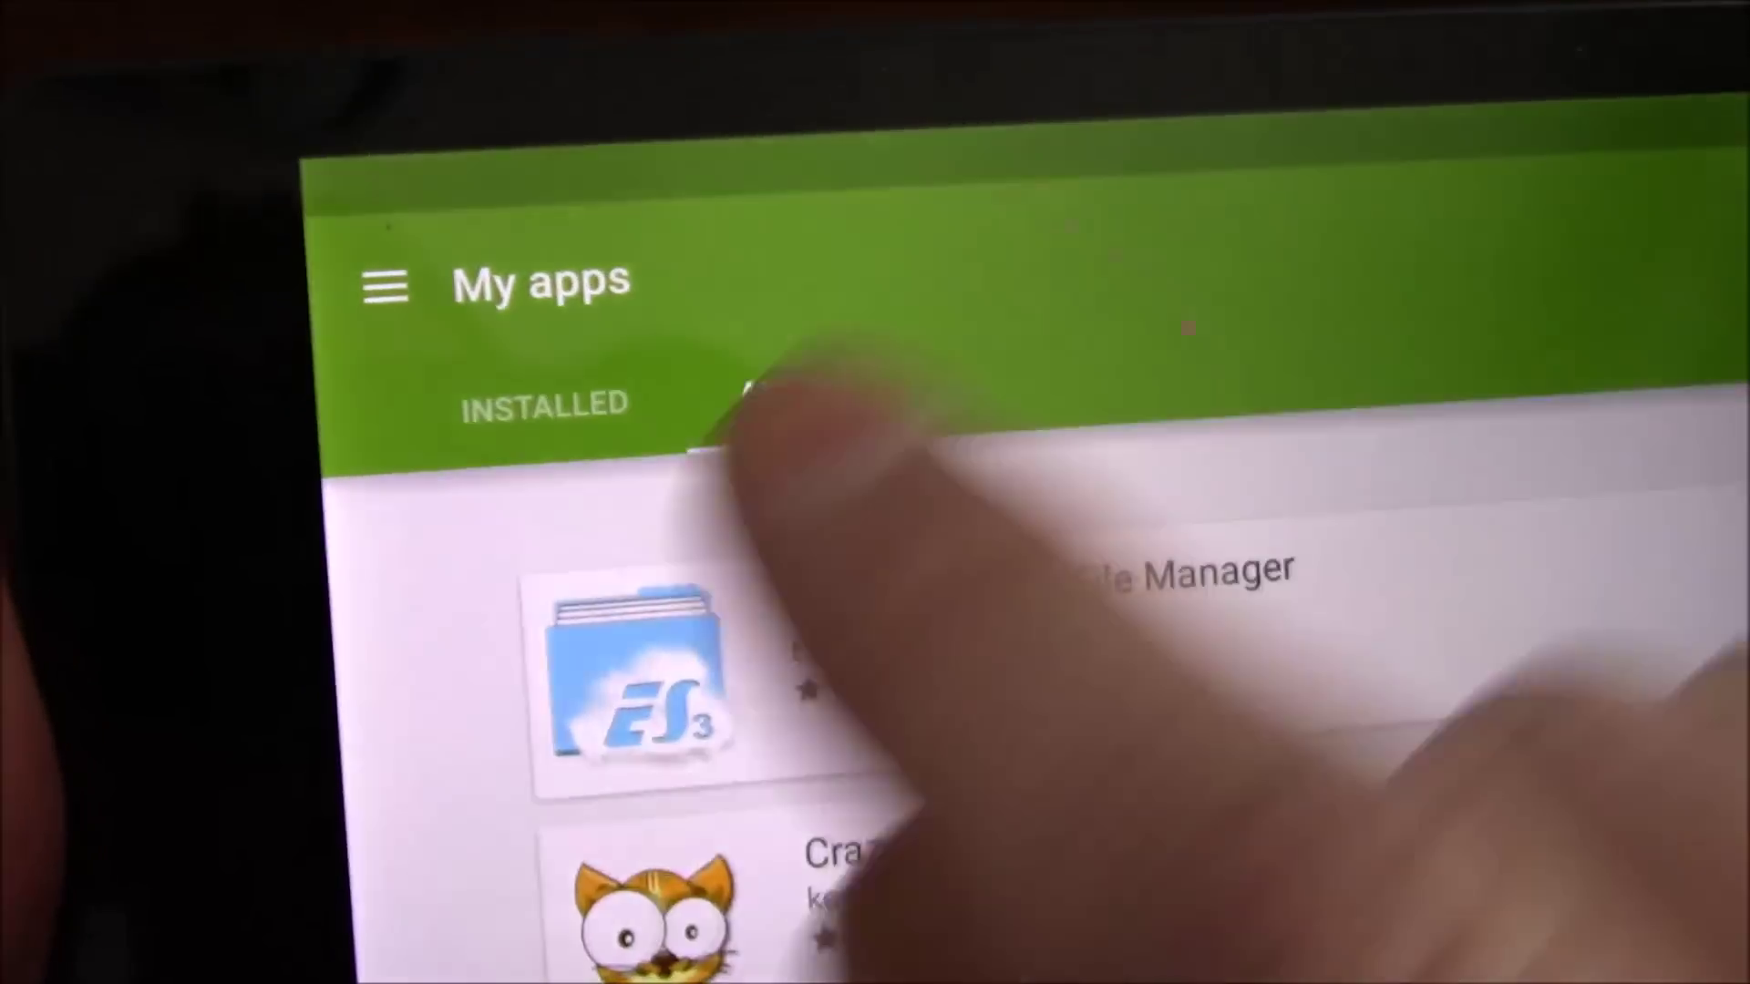
click(799, 416)
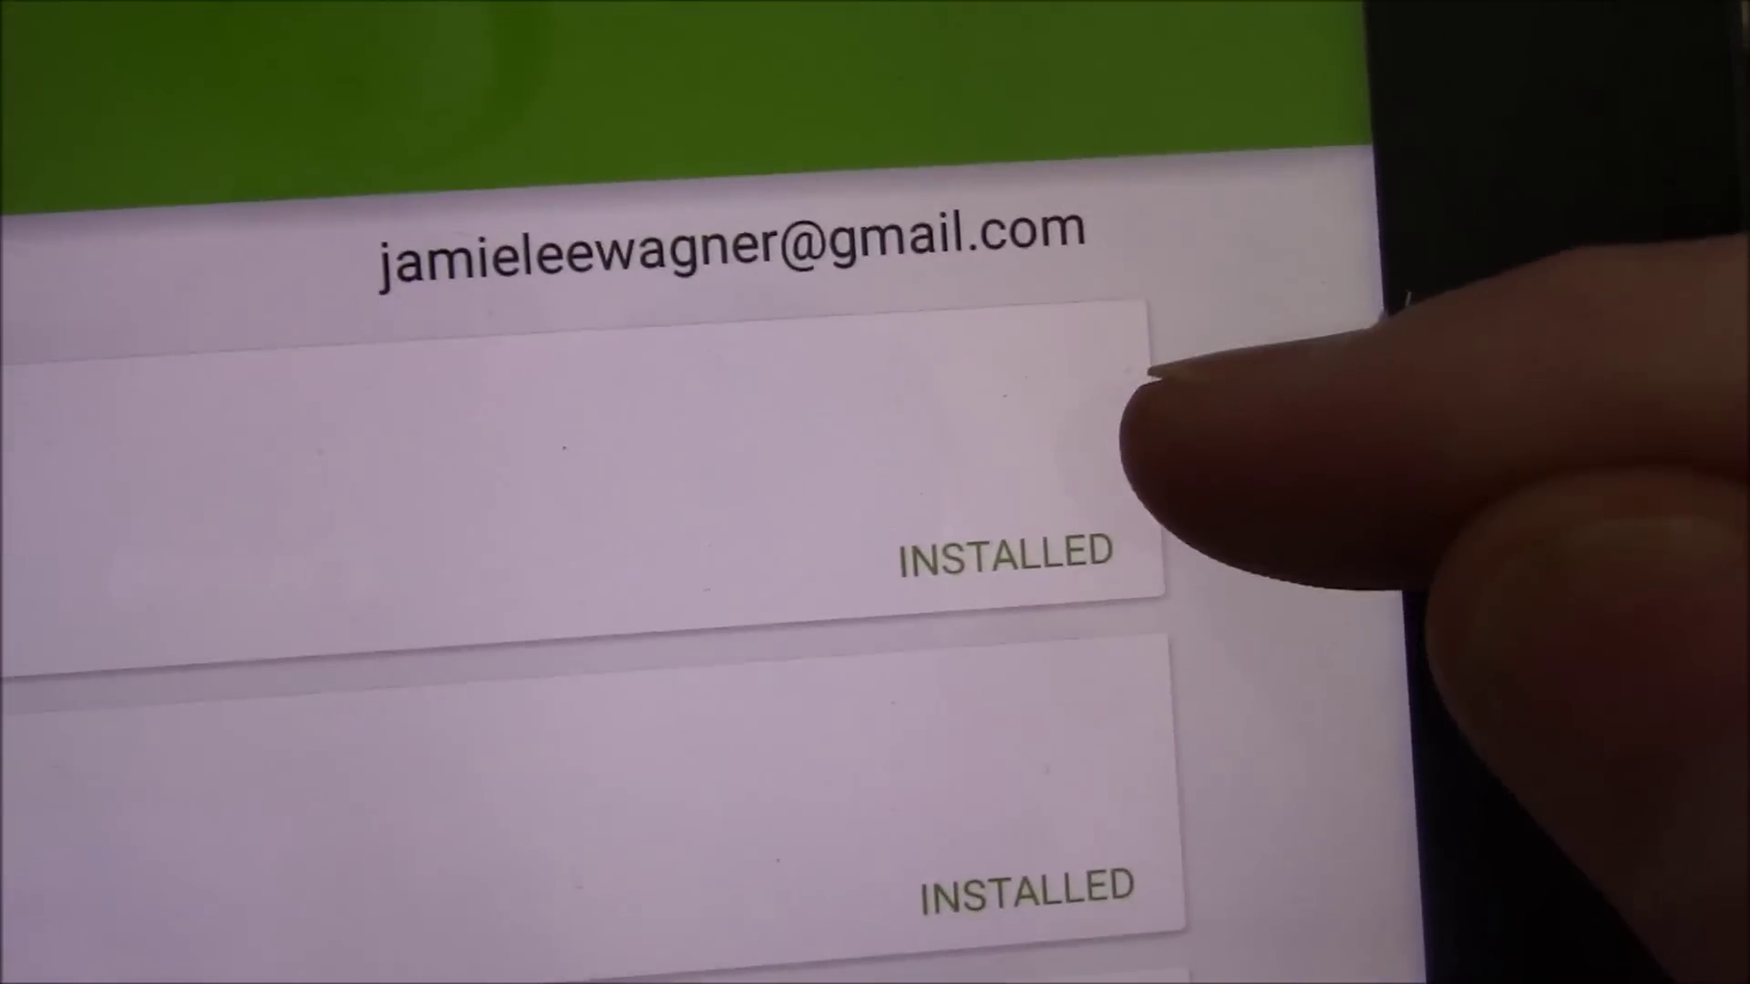
click(937, 392)
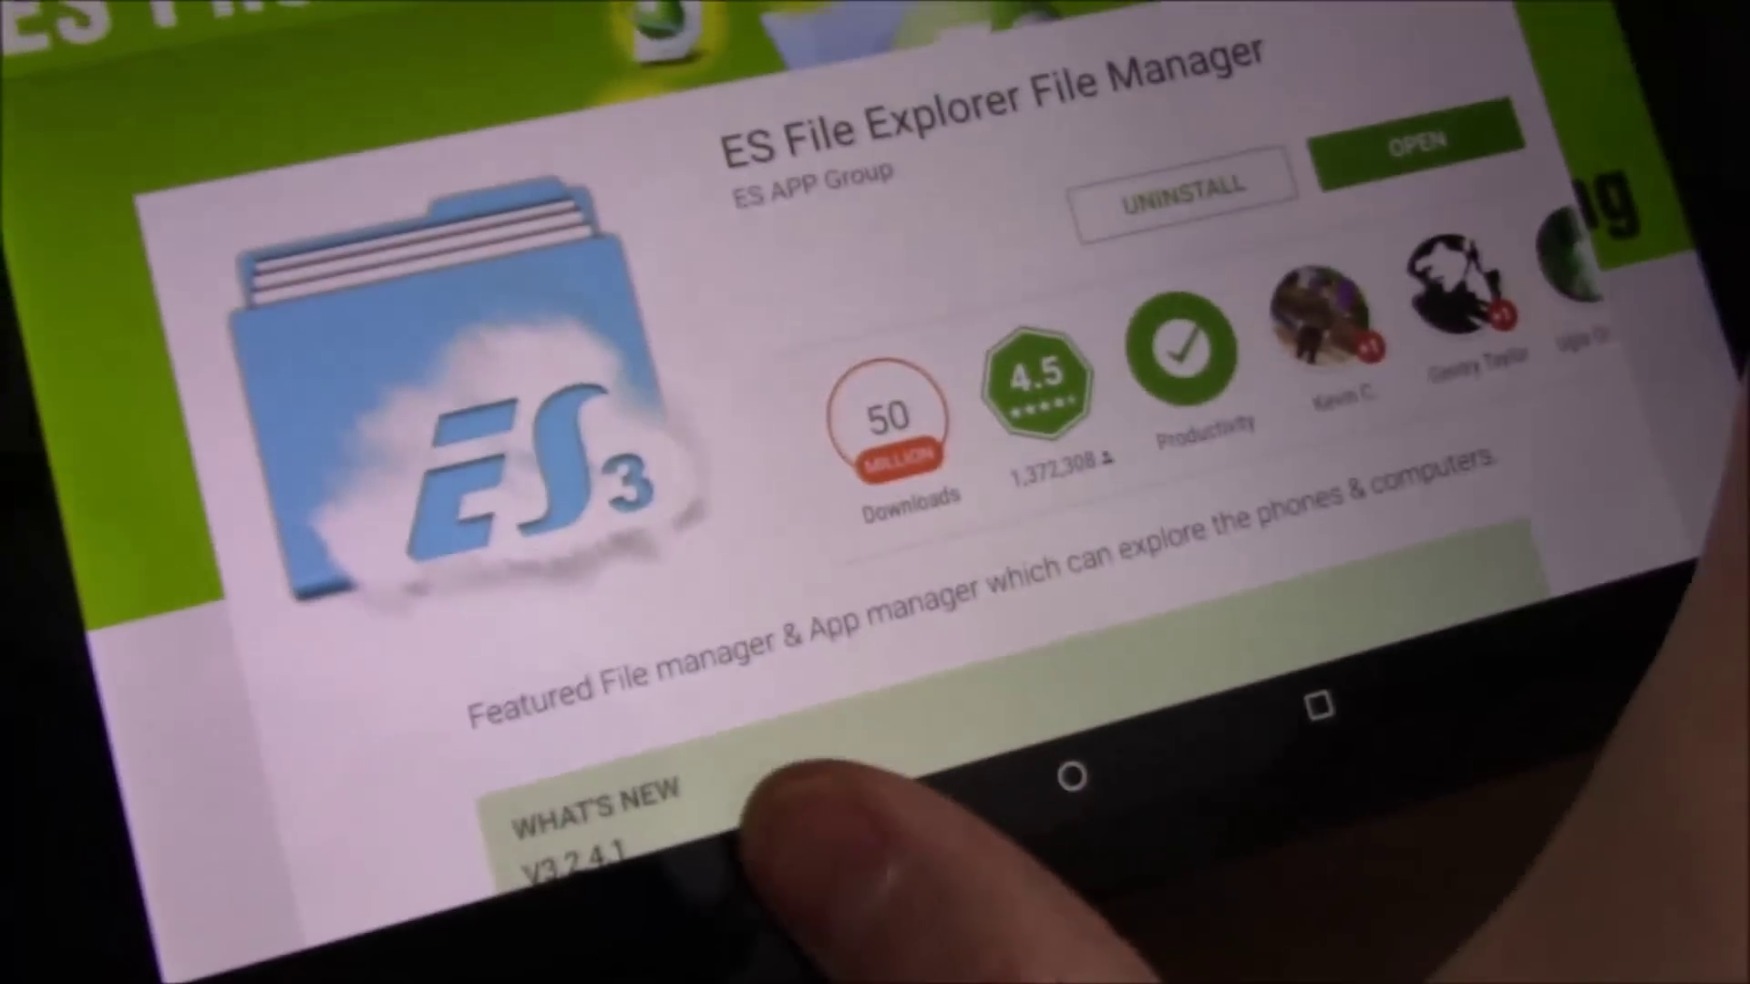
- Leave Play Store for the launcher, open the app drawer, and uninstall ES File Explorer
click(715, 919)
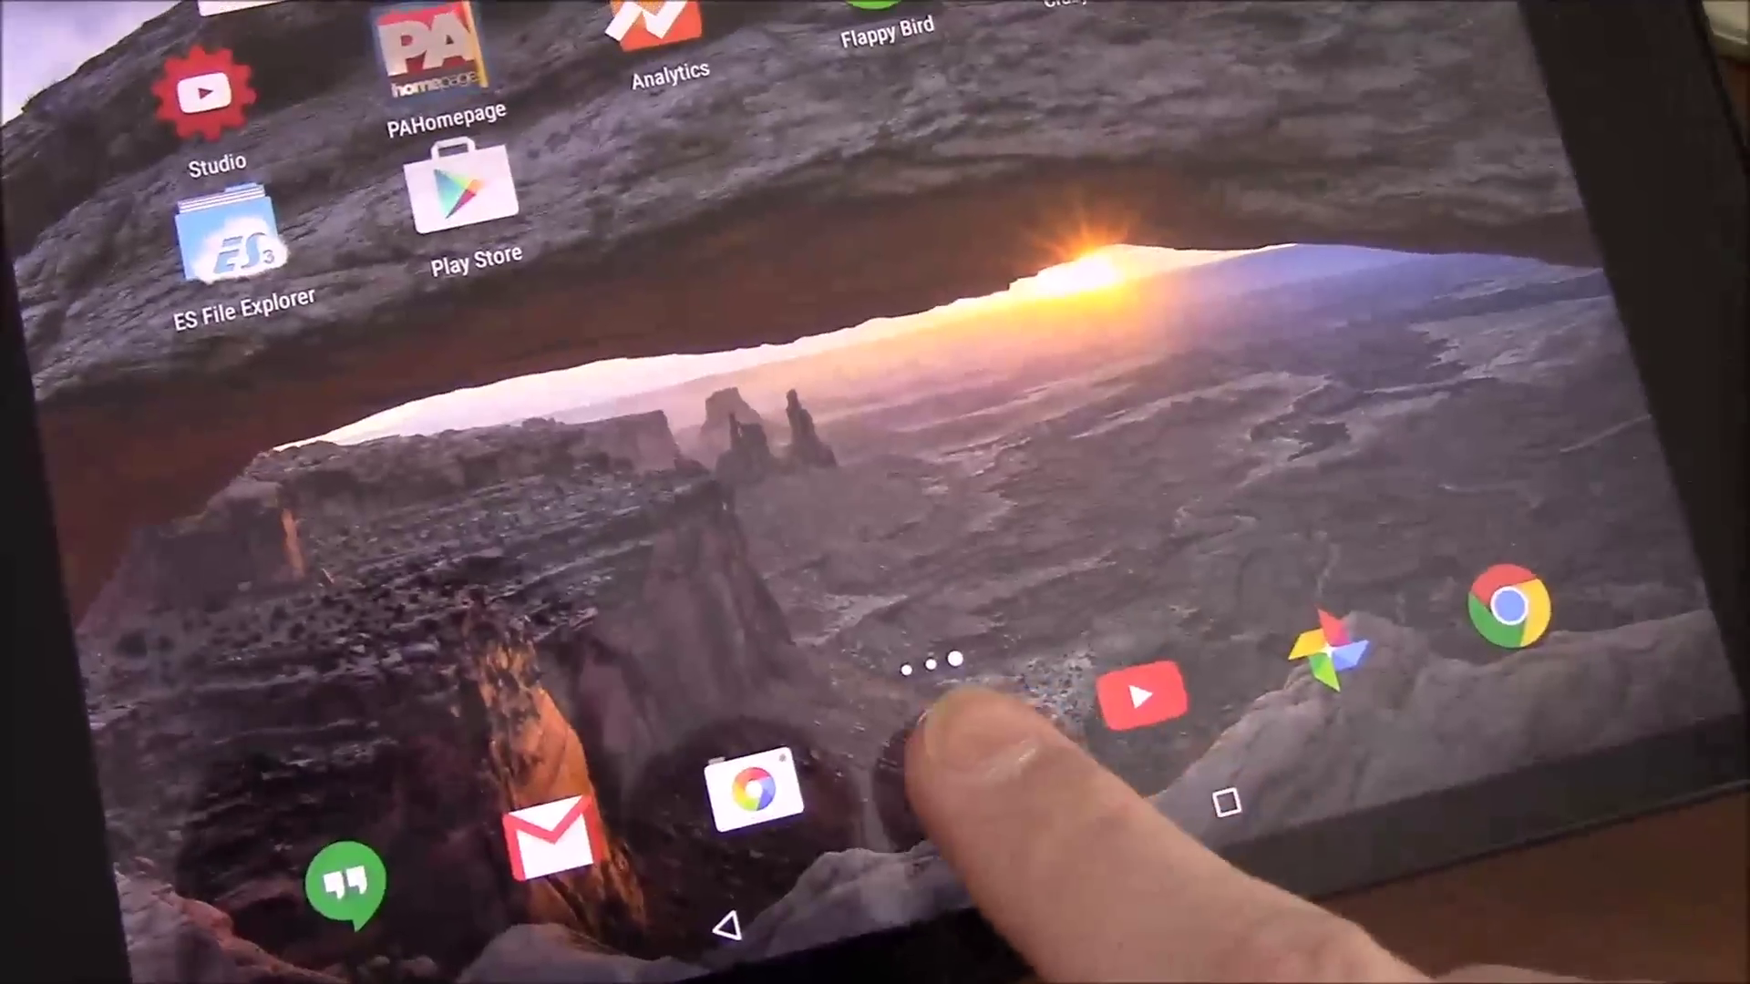
drag(975, 861, 1081, 766)
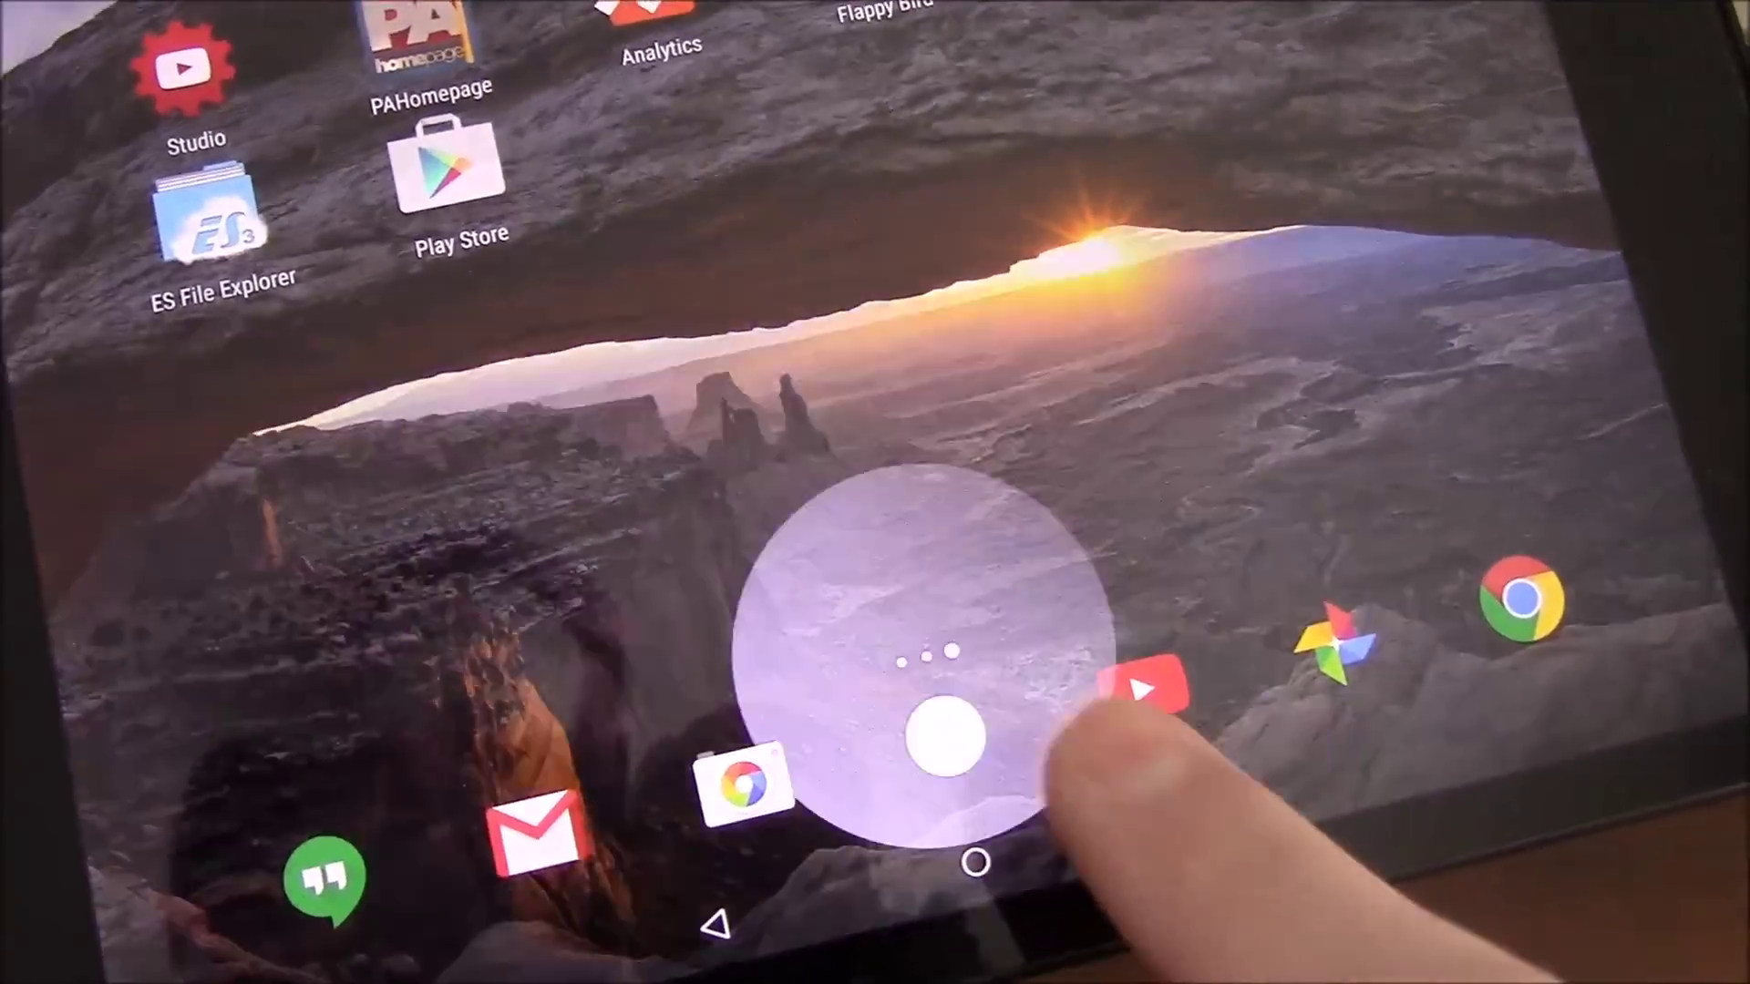
click(943, 739)
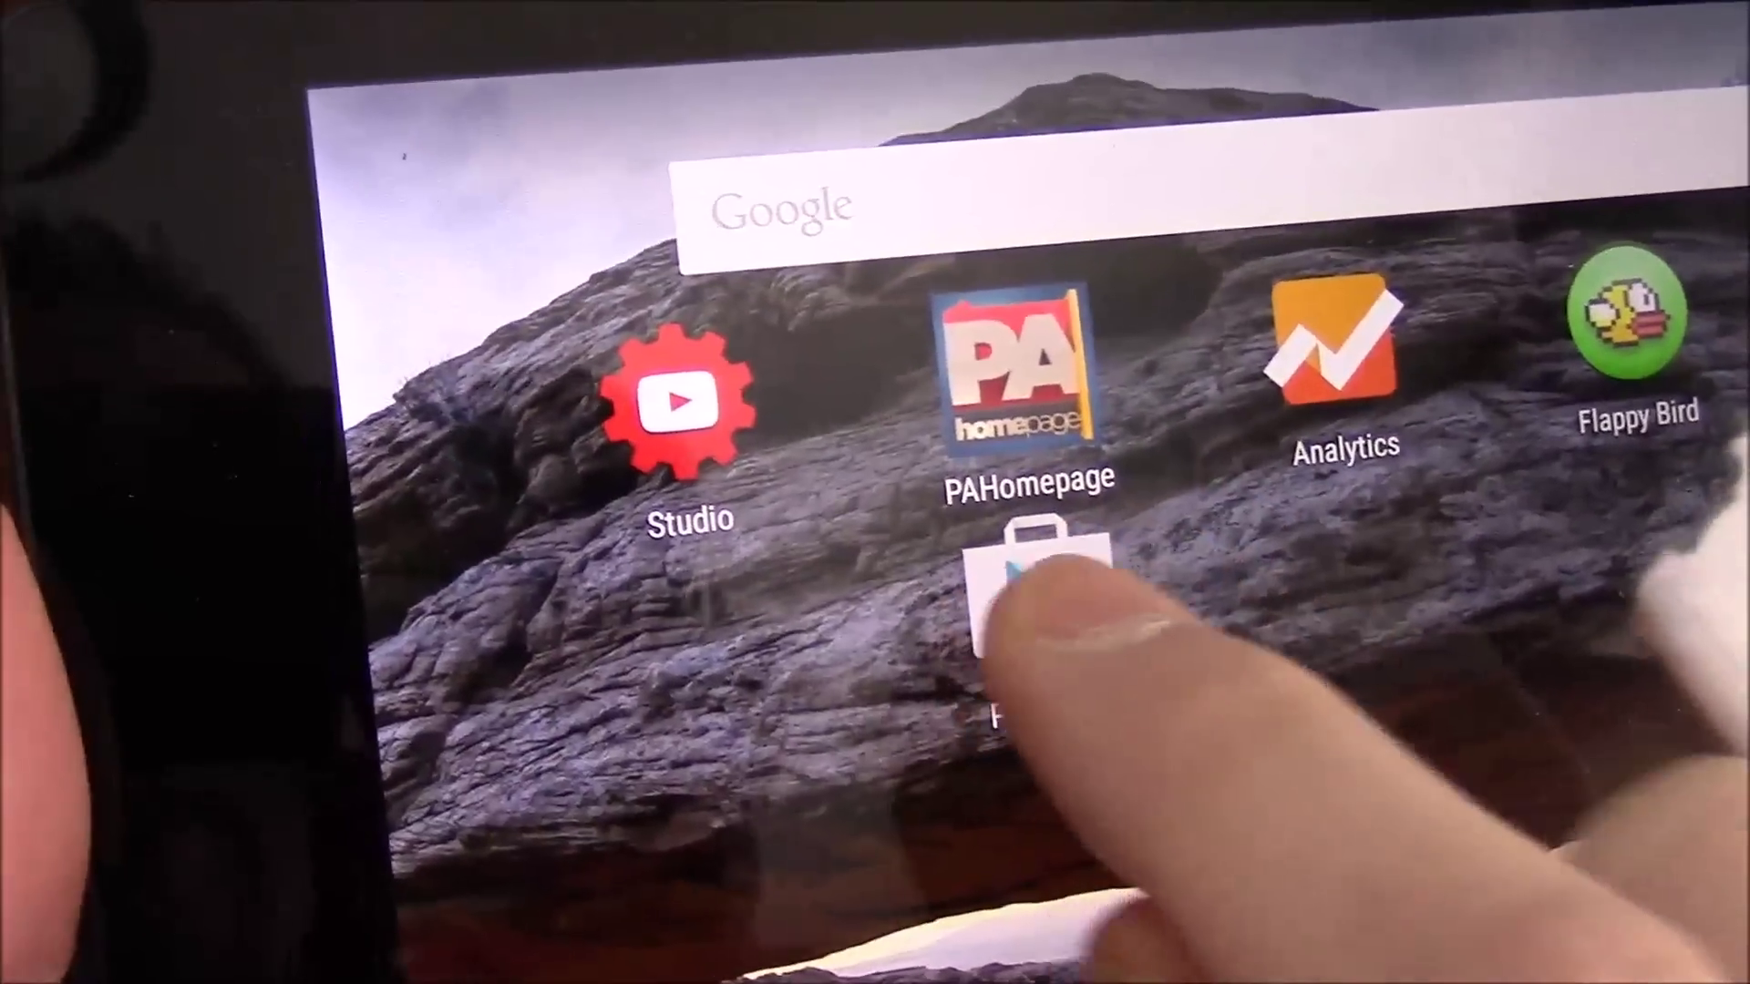
- Remove the ES File Explorer File Manager card from Play Store's All list, then return home
click(1037, 575)
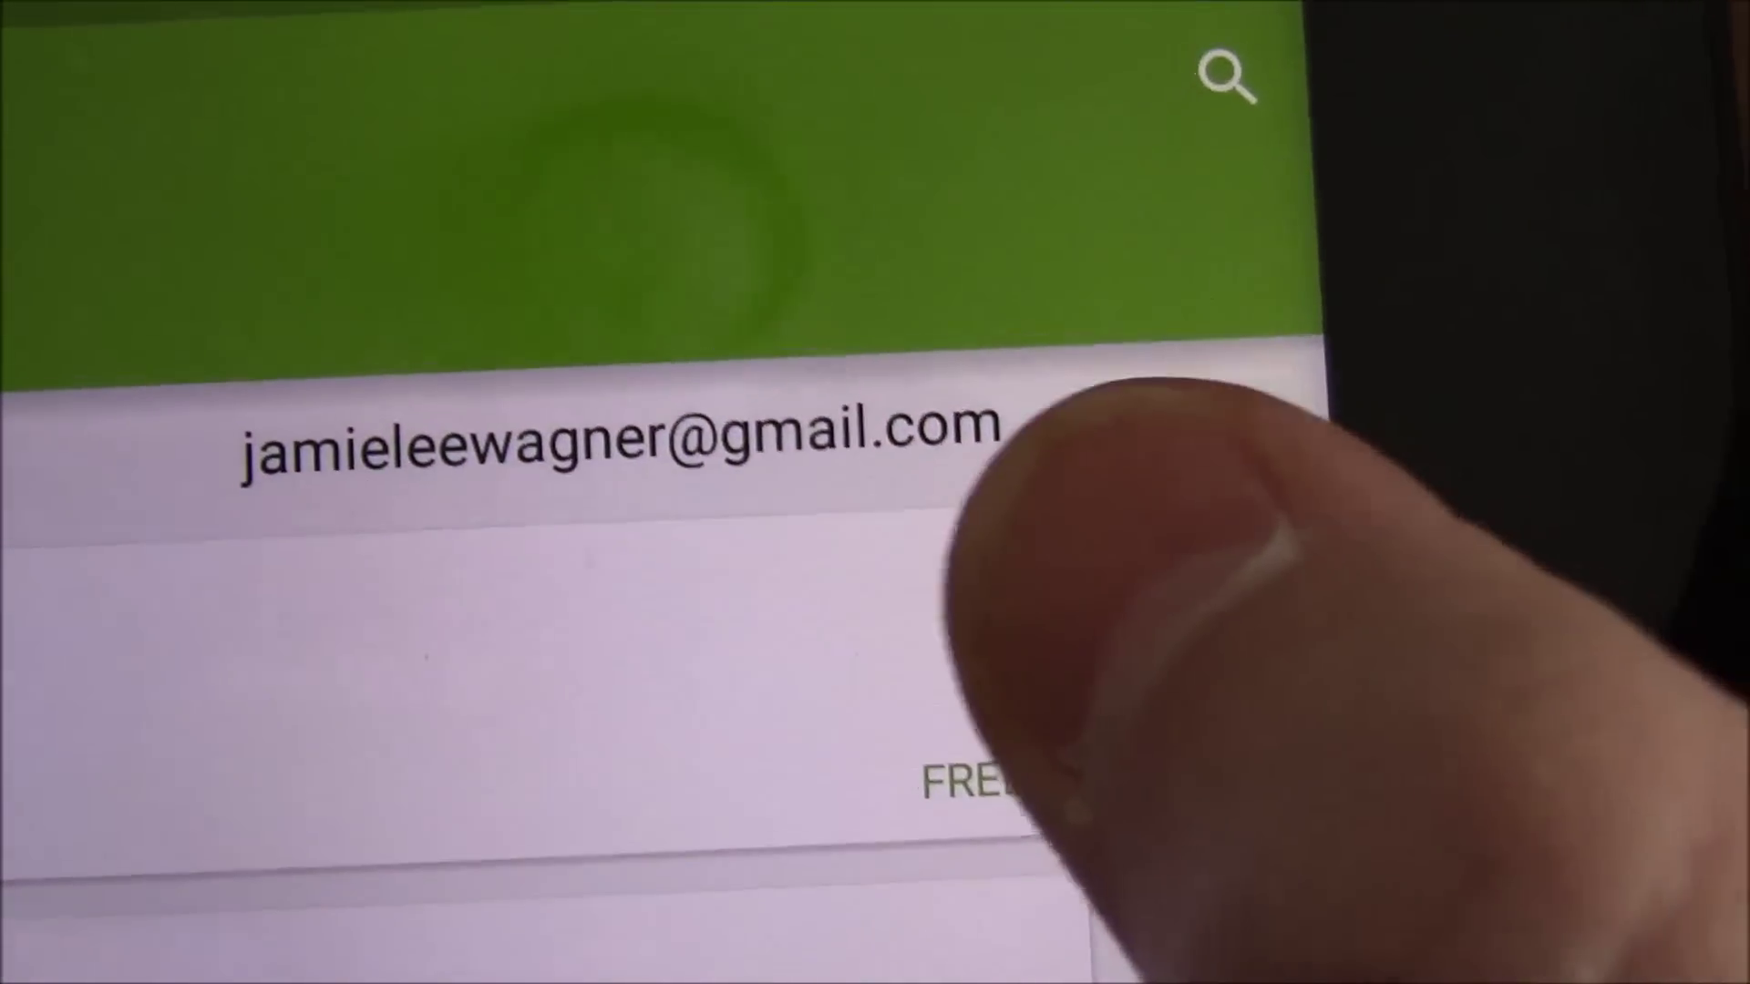
click(1043, 597)
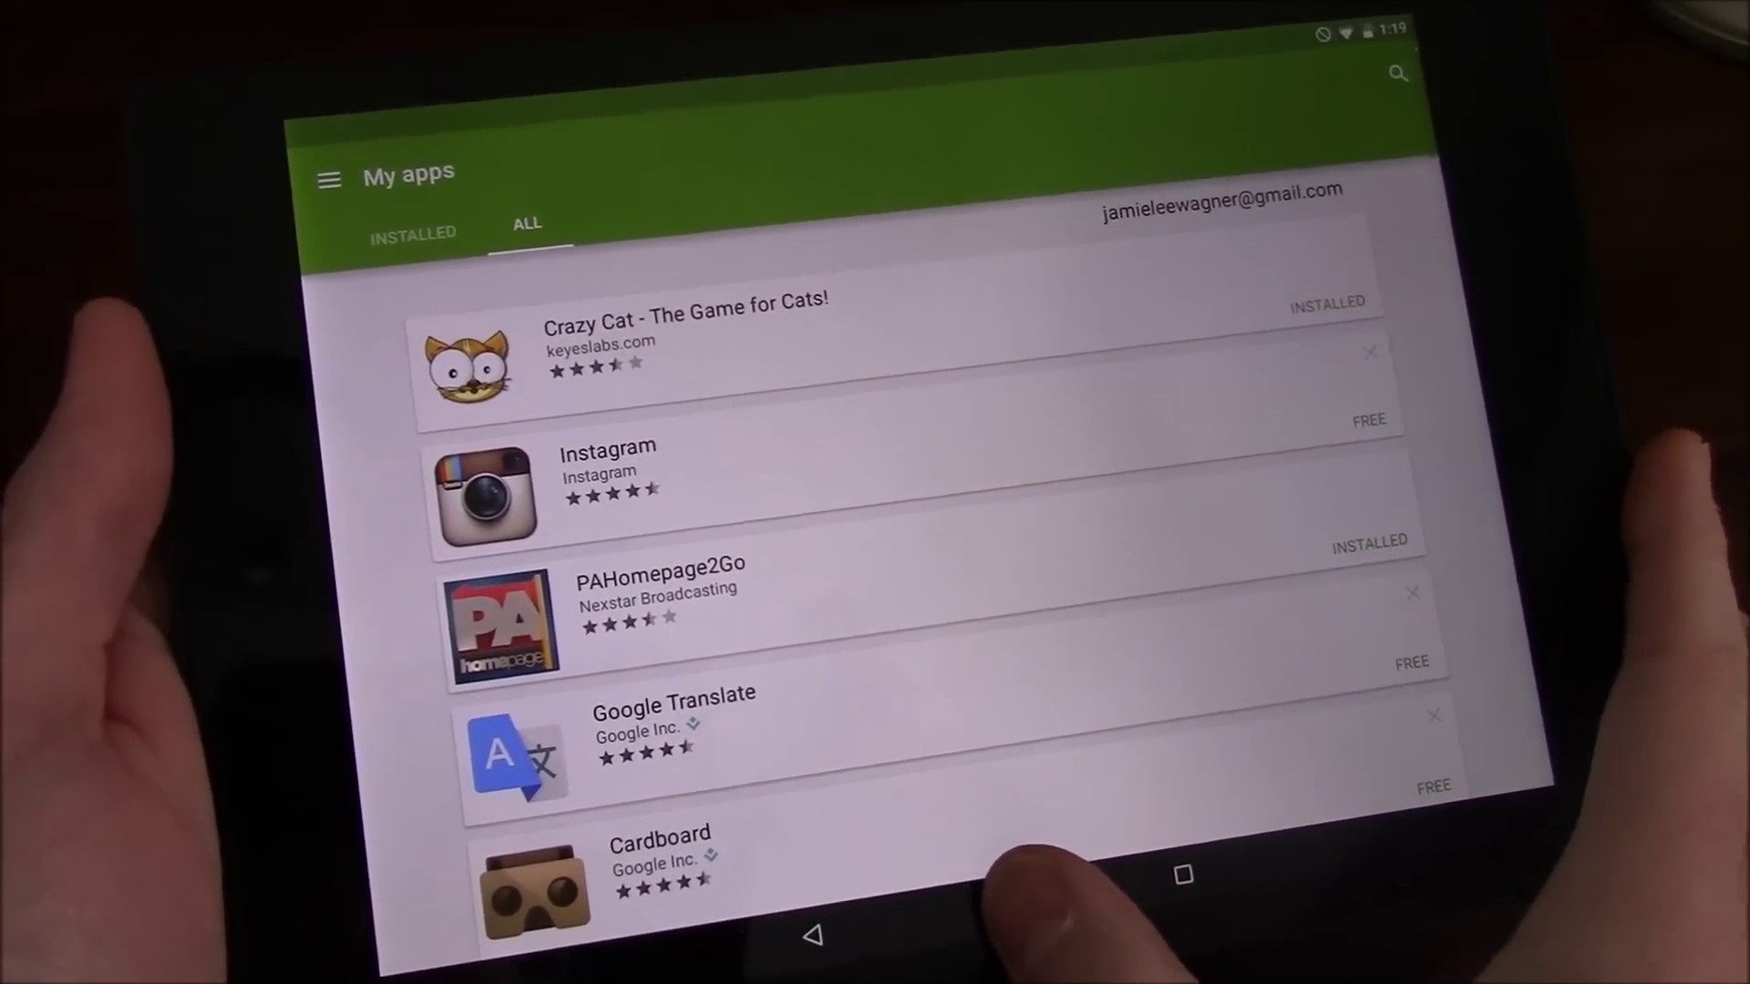
click(998, 902)
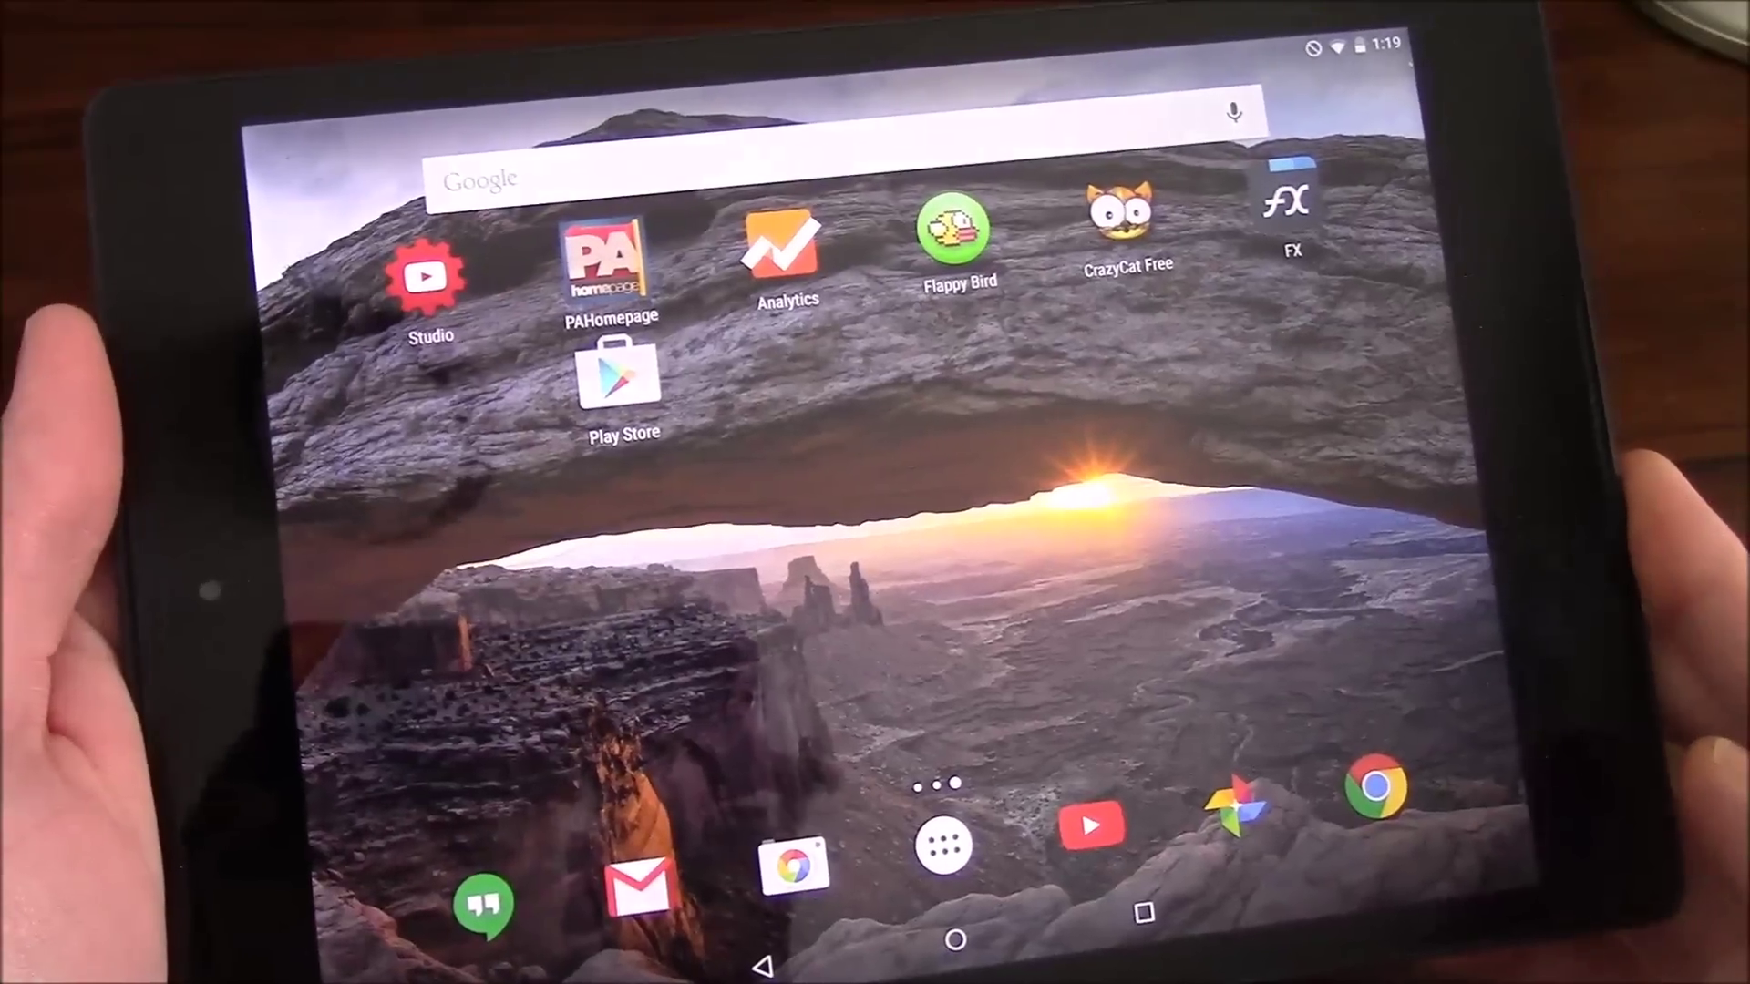